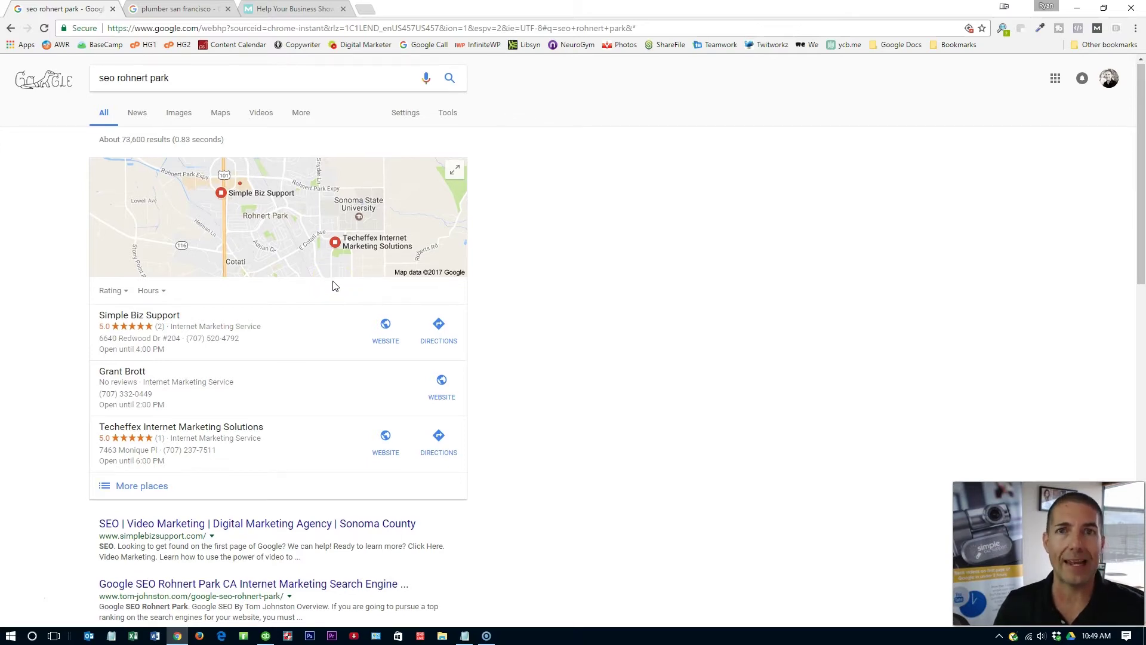
Scroll through and inspect the search results page.
scroll(333, 285, "down", 5)
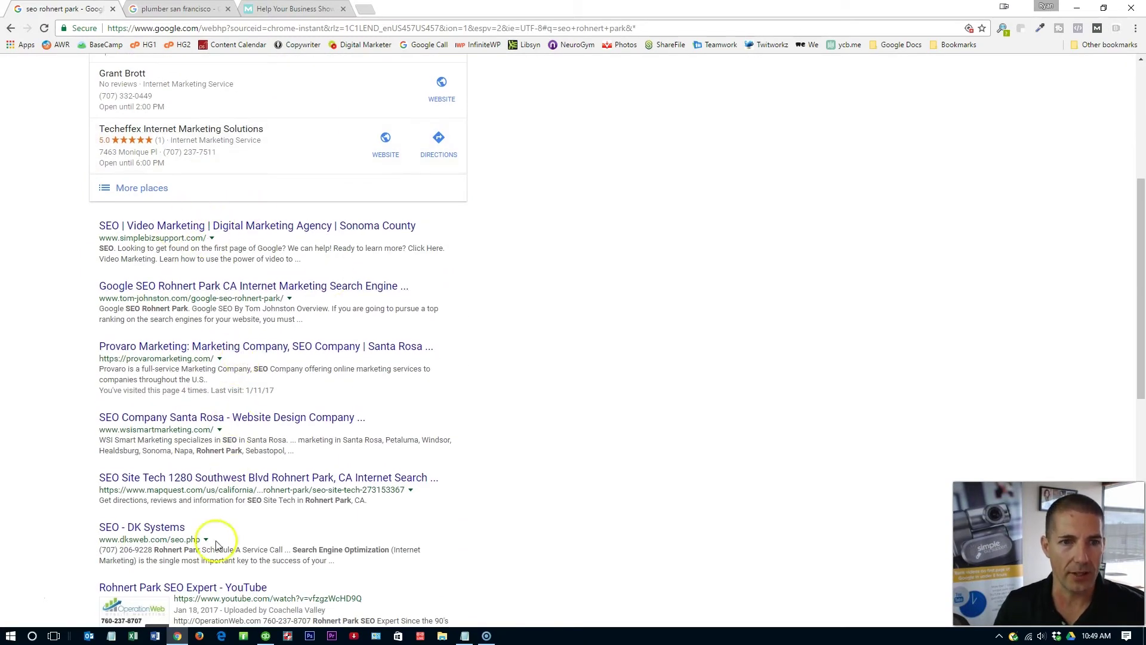
scroll(215, 537, "down", 4)
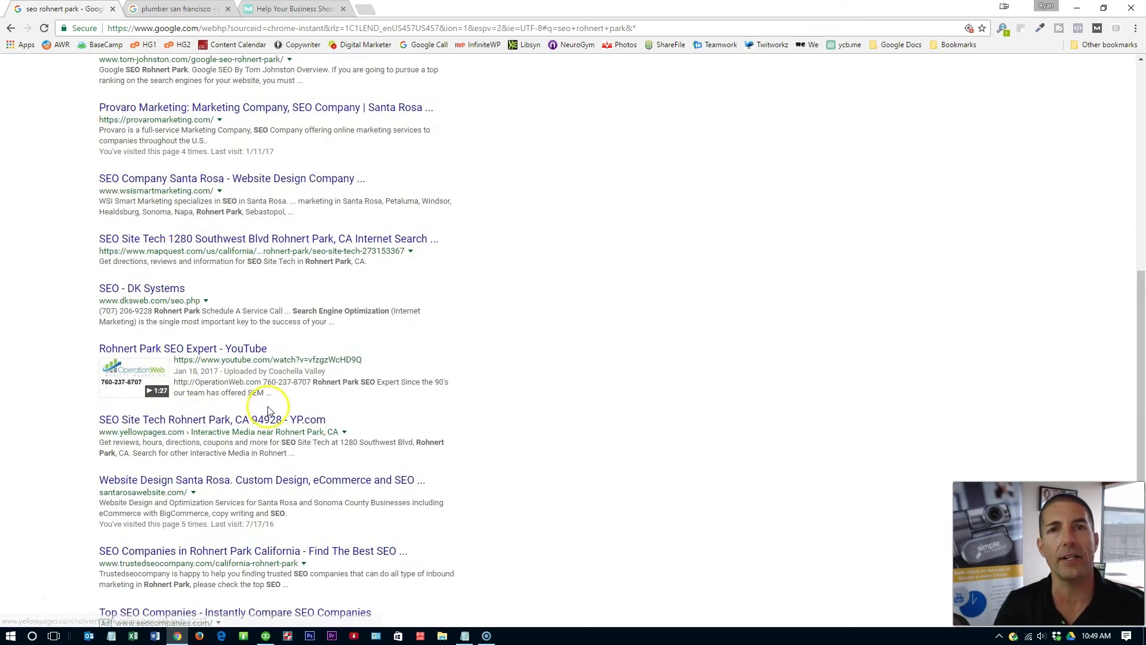
scroll(267, 415, "up", 9)
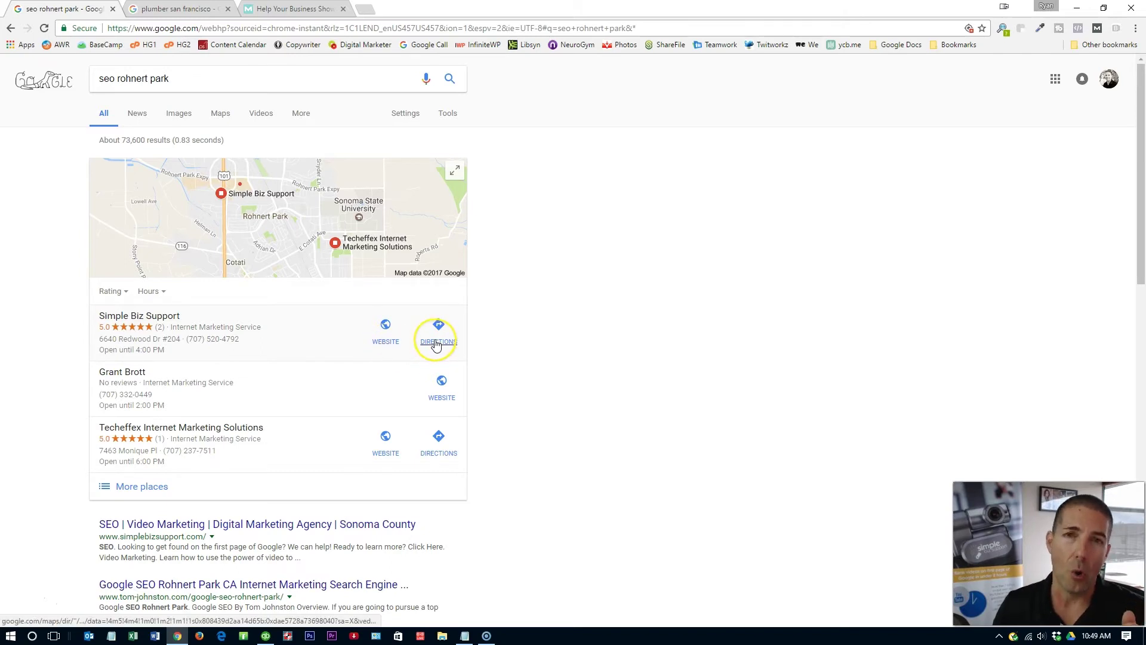
left_click(224, 336)
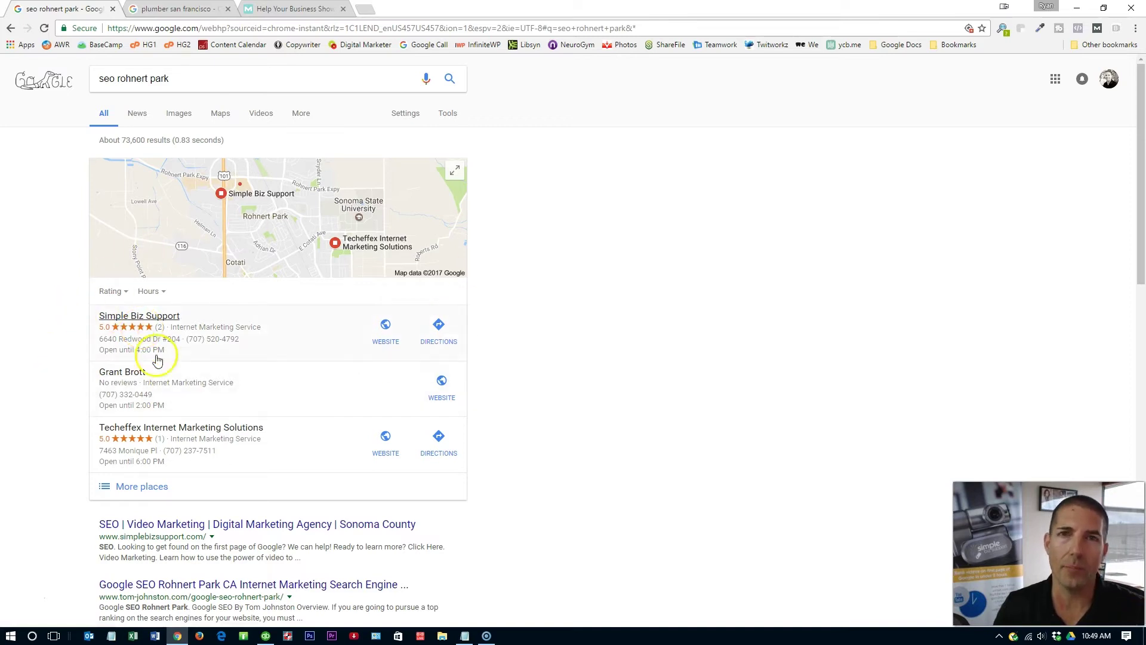
scroll(377, 366, "down", 5)
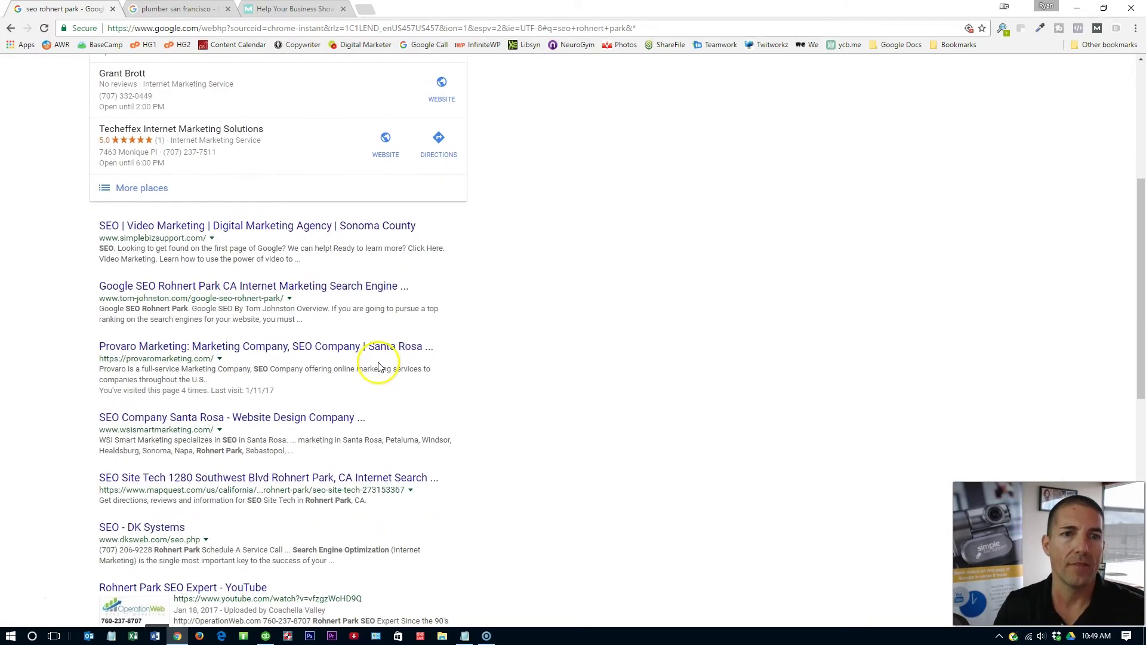
scroll(378, 366, "down", 2)
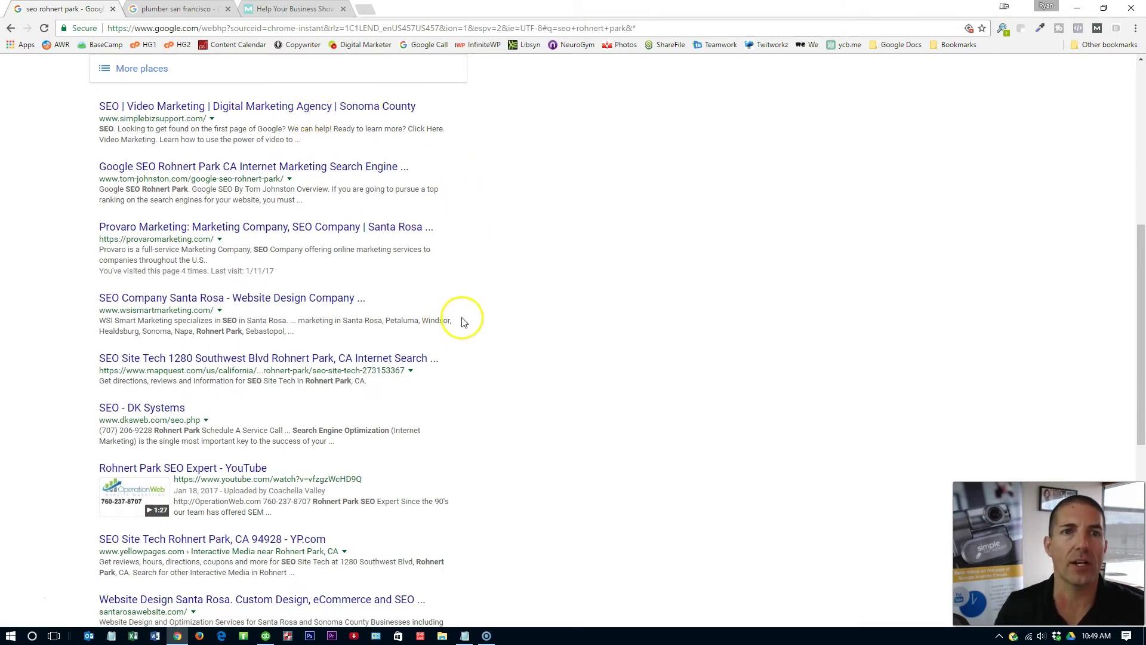
scroll(464, 323, "up", 6)
scroll(464, 323, "up", 1)
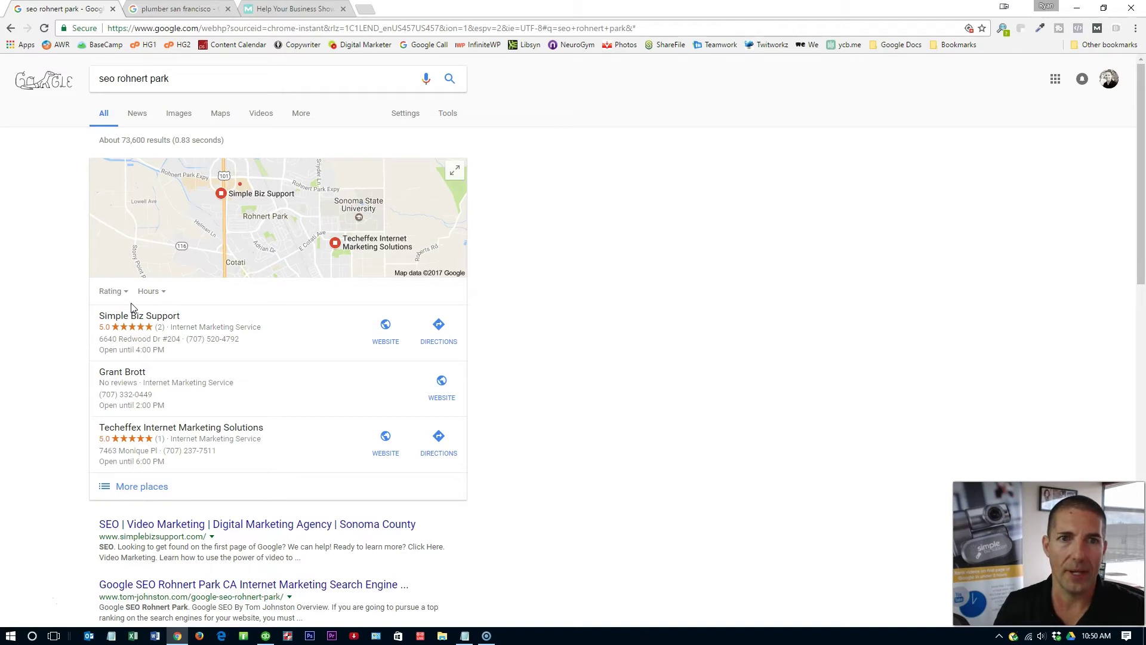
Preview Magic Plumbing's service area in the plumber san francisco results, then return to seo rohnert park.
left_click(192, 10)
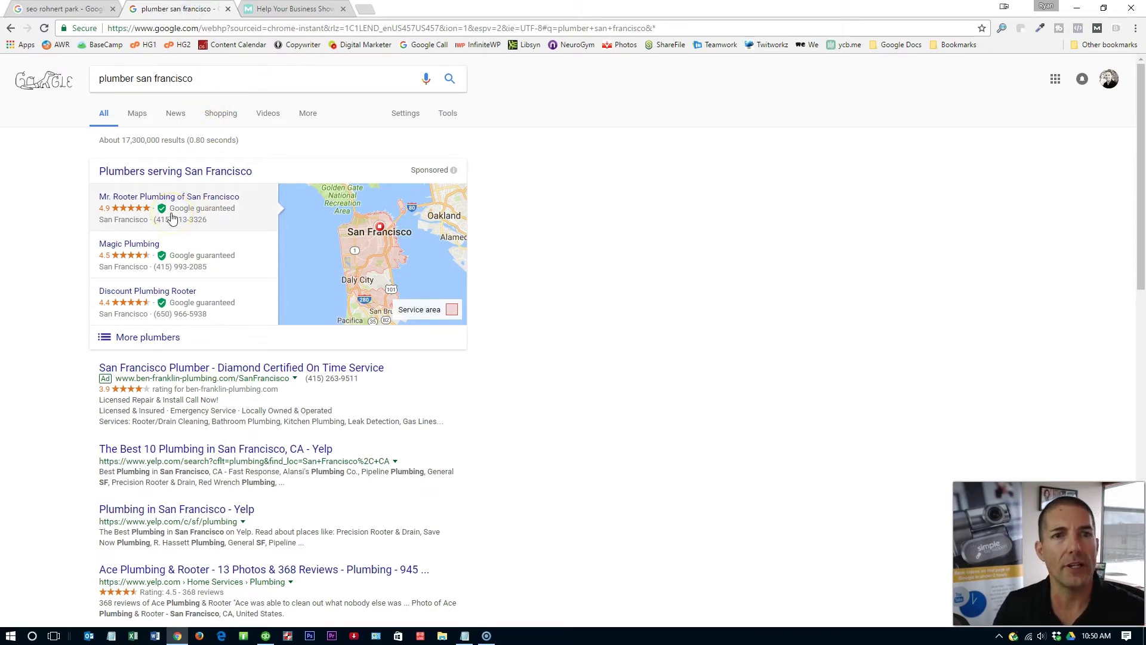
left_click(167, 257)
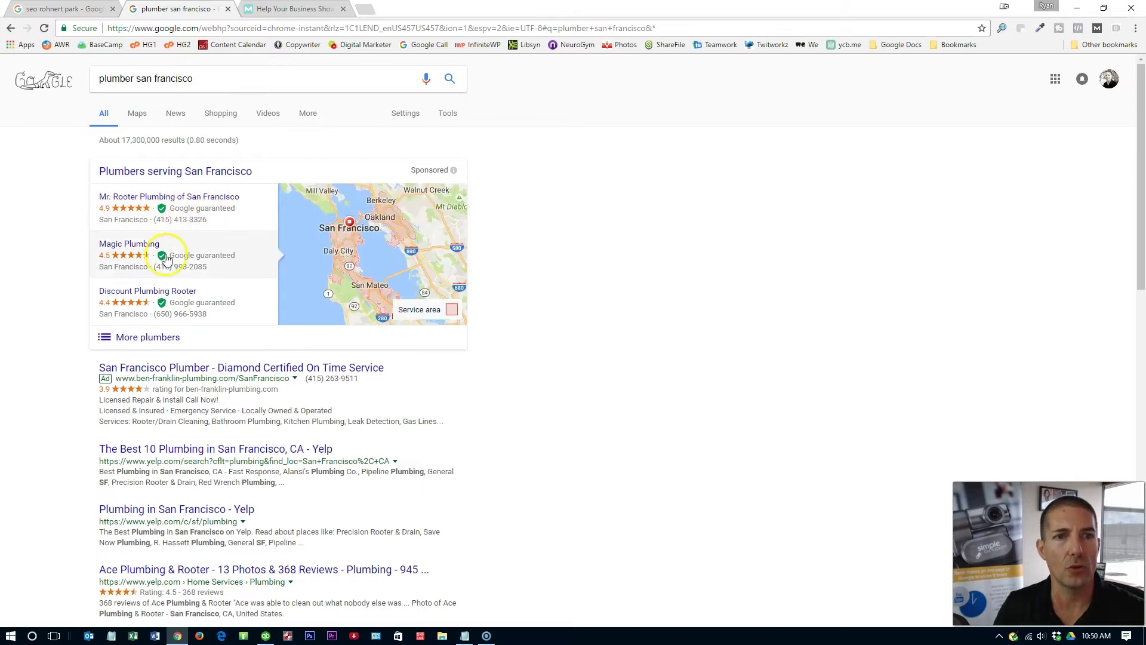
mouse_move(168, 301)
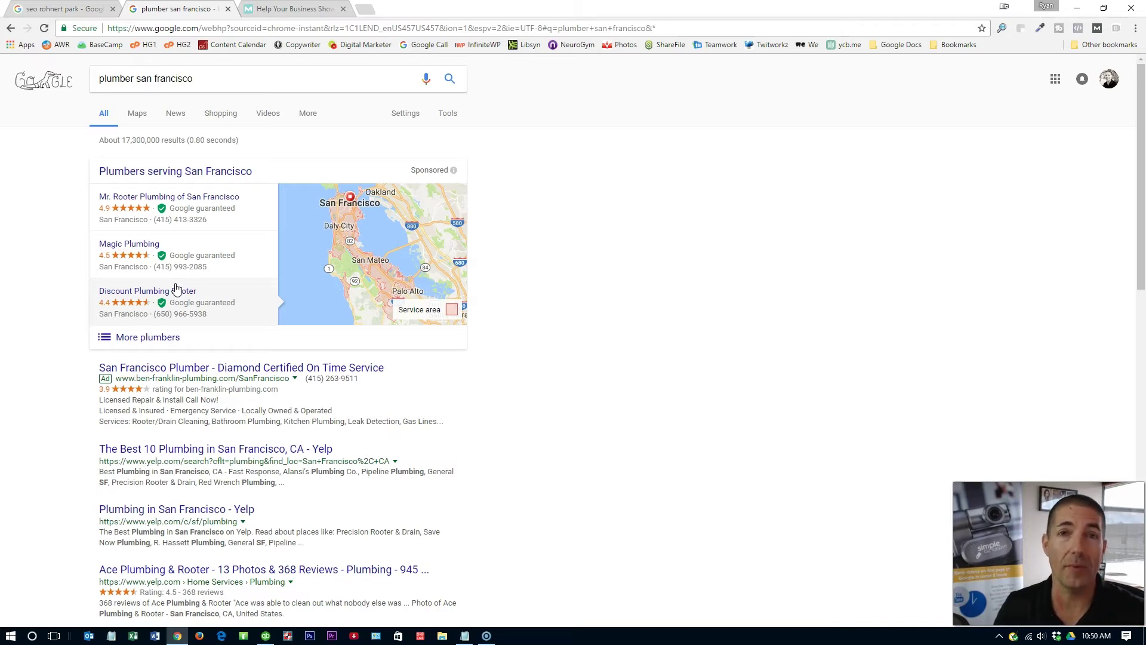
left_click(185, 255)
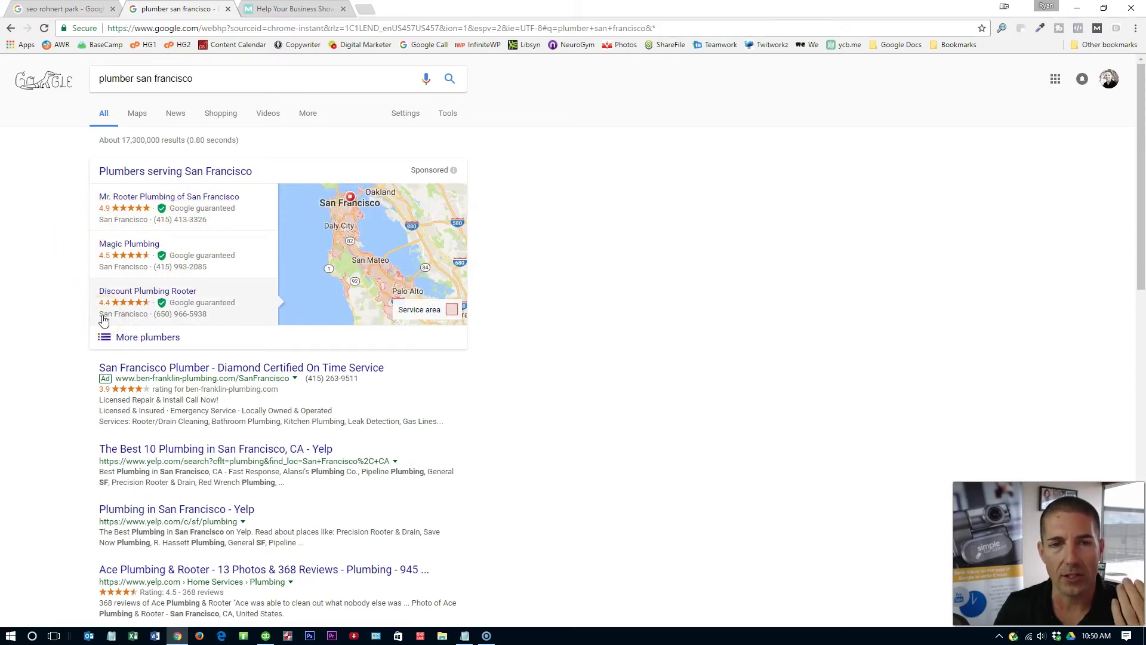
left_click(86, 10)
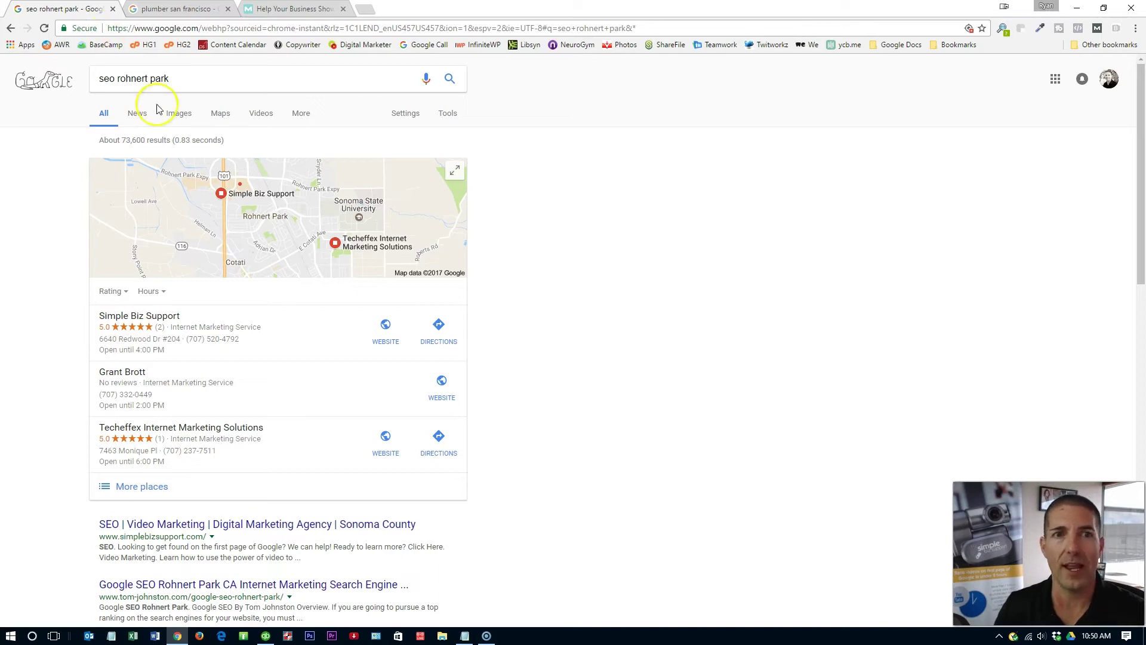
left_click(166, 73)
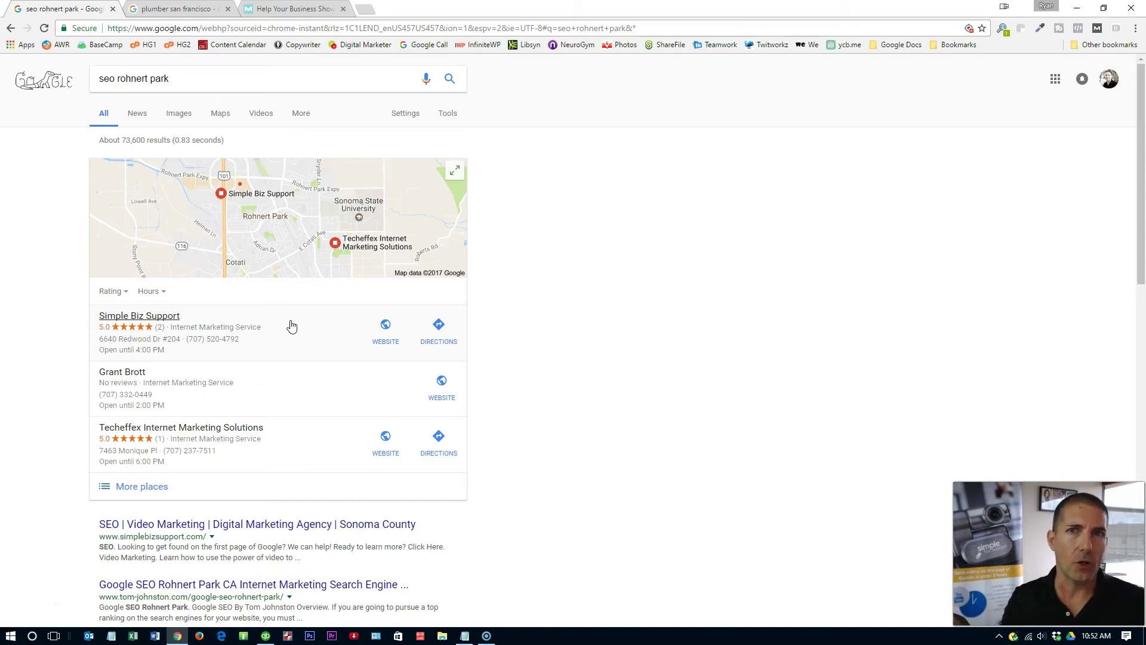
Run the Moz Local listing check for Simple Biz Support at ZIP 94928.
left_click(287, 9)
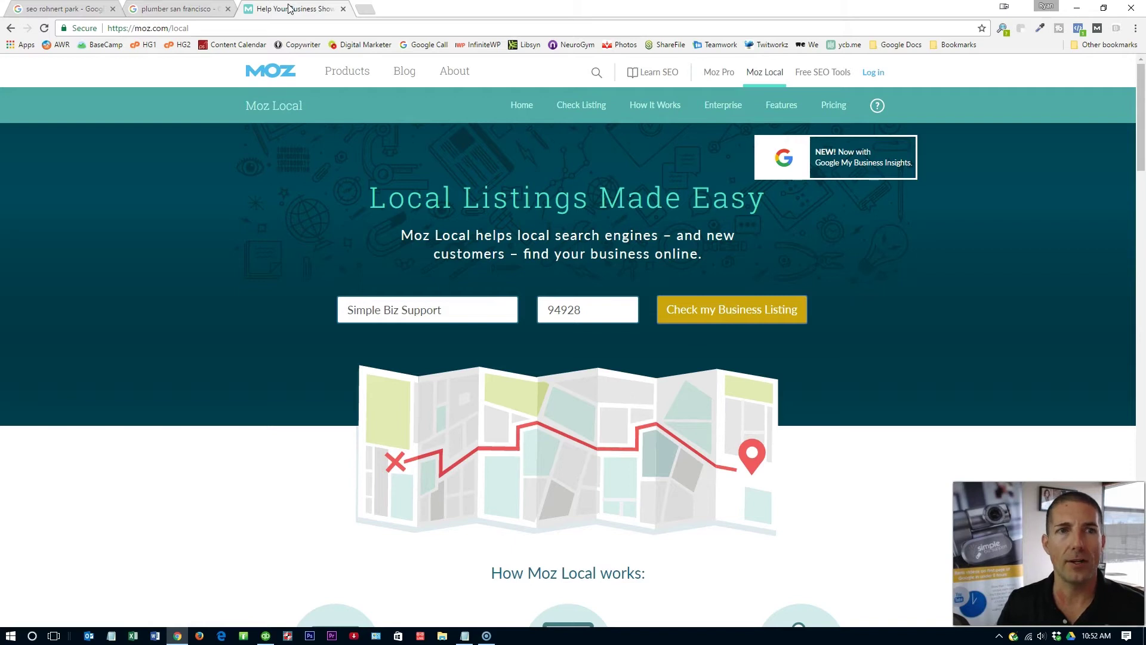
left_click_drag(137, 28, 222, 28)
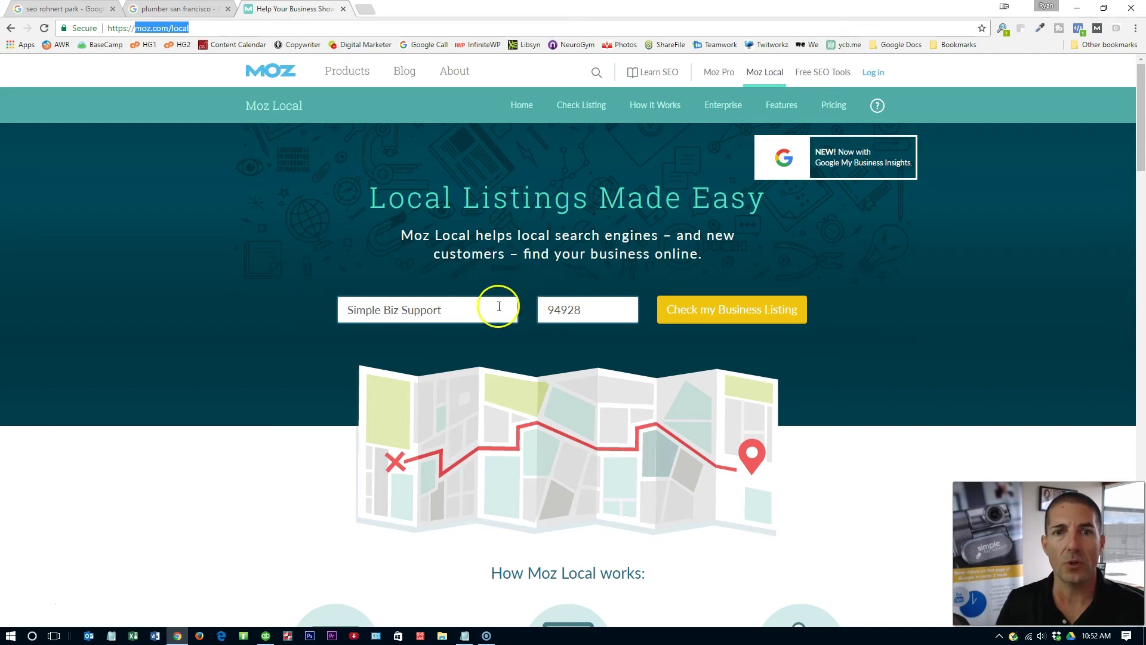
left_click_drag(517, 310, 296, 308)
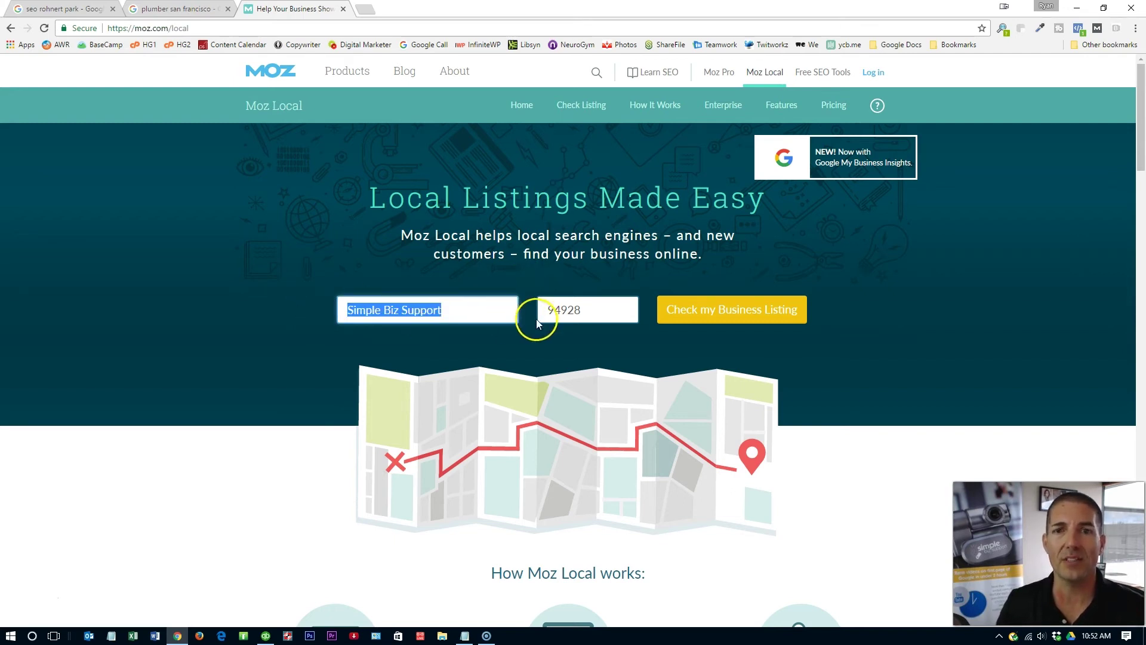
left_click(734, 309)
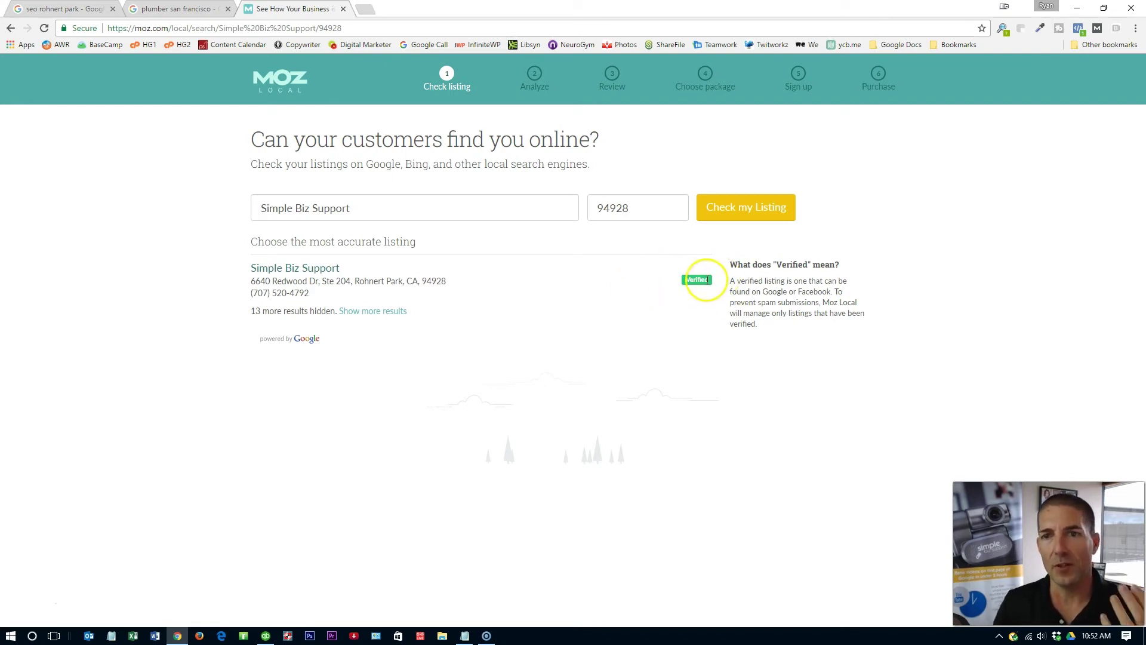
left_click(293, 268)
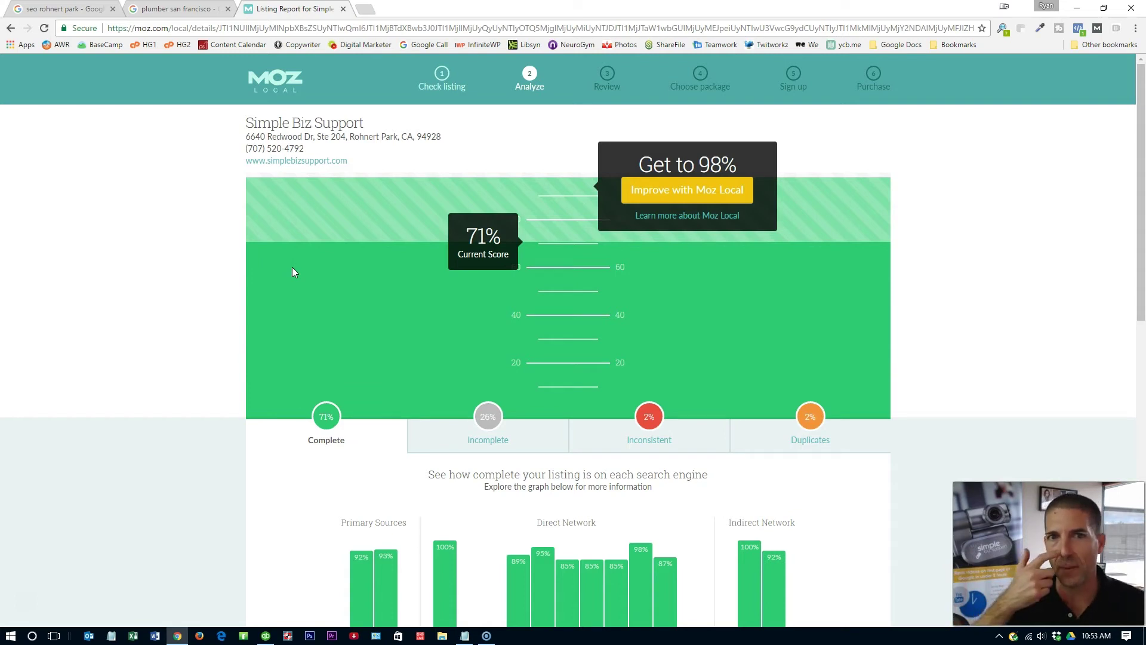
scroll(292, 268, "down", 3)
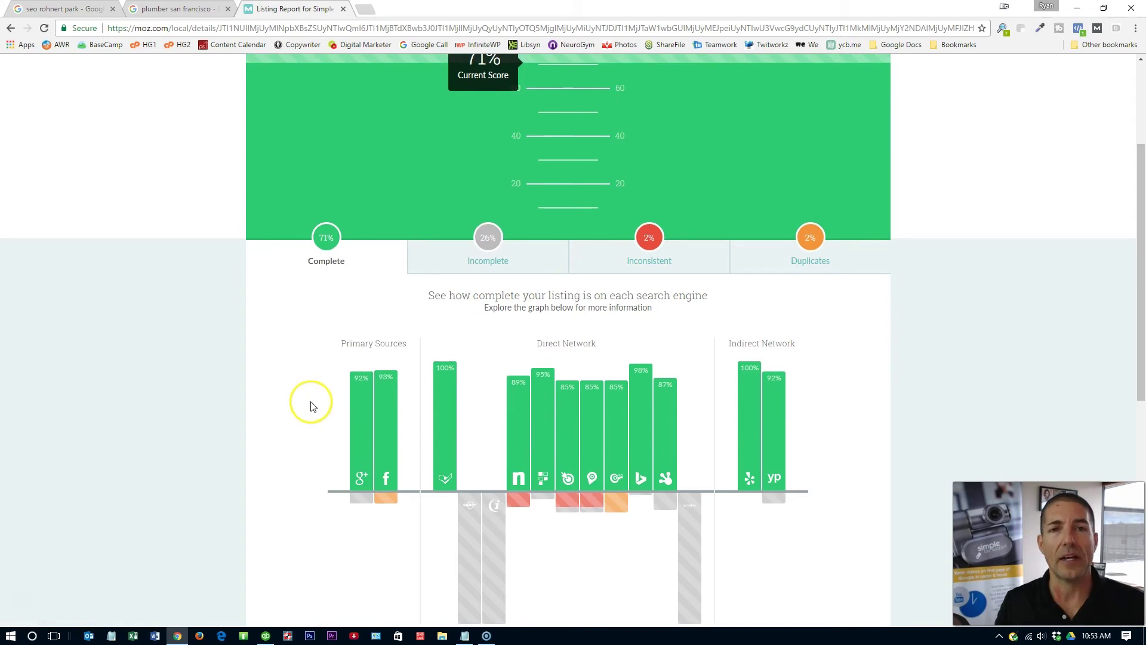
scroll(311, 406, "up", 3)
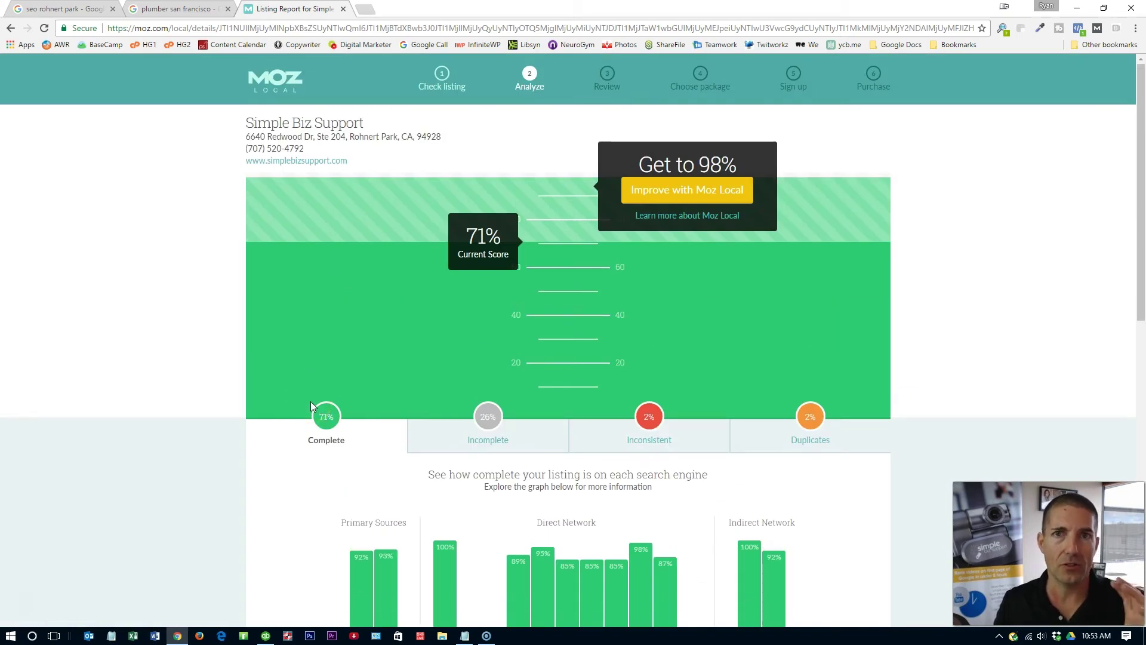
scroll(311, 404, "down", 3)
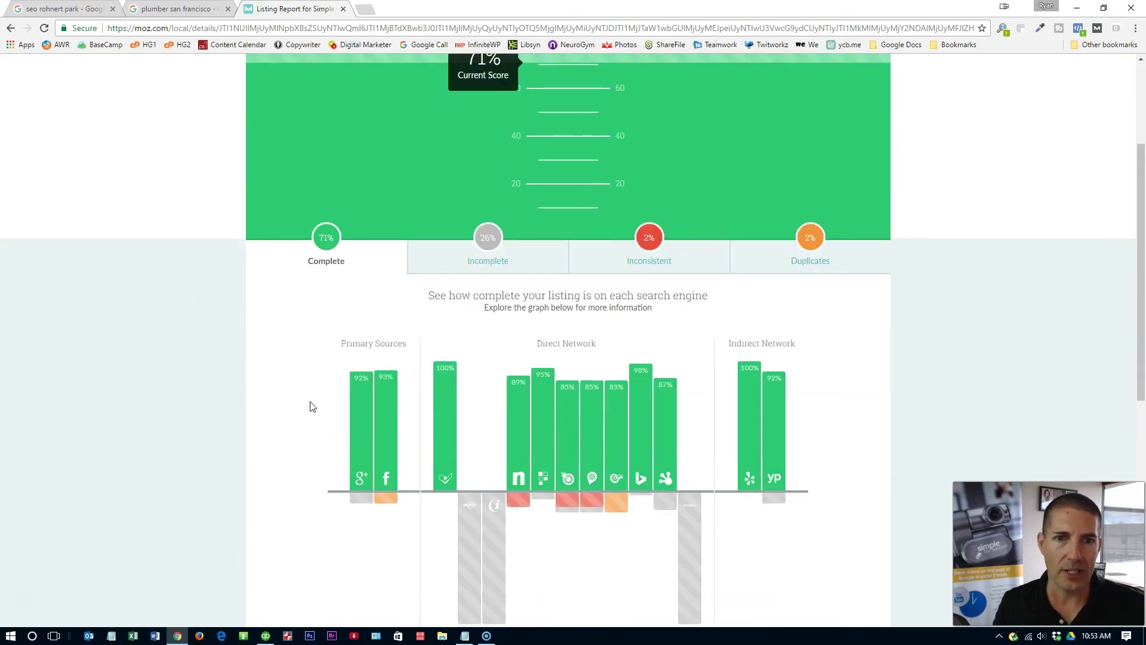
scroll(316, 408, "up", 2)
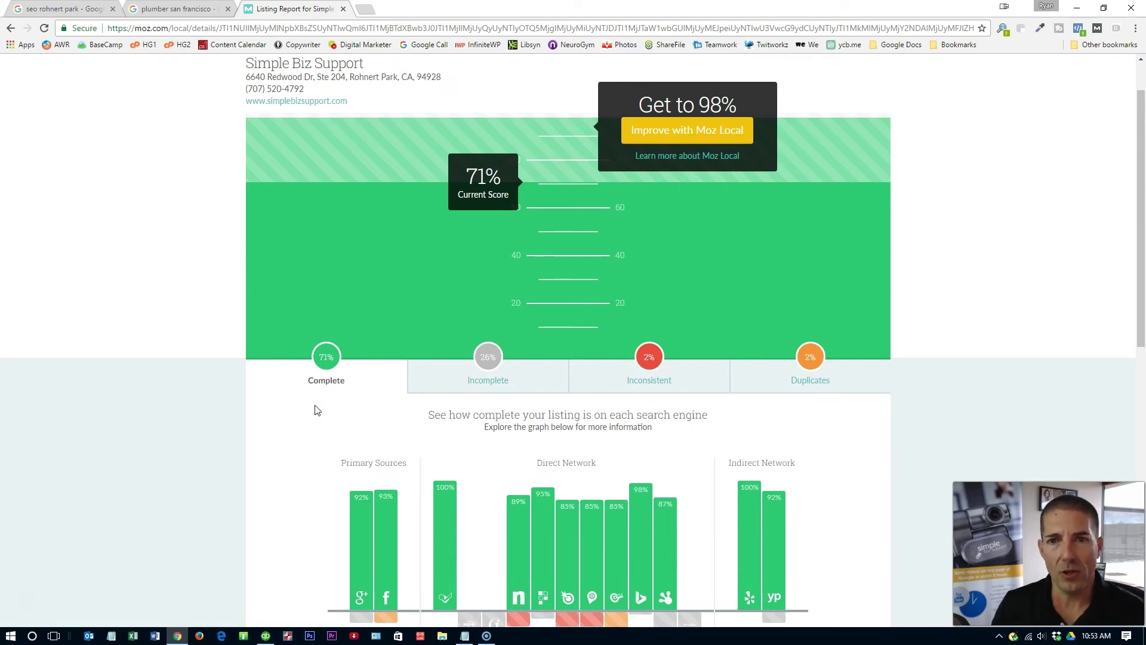
scroll(317, 409, "down", 1)
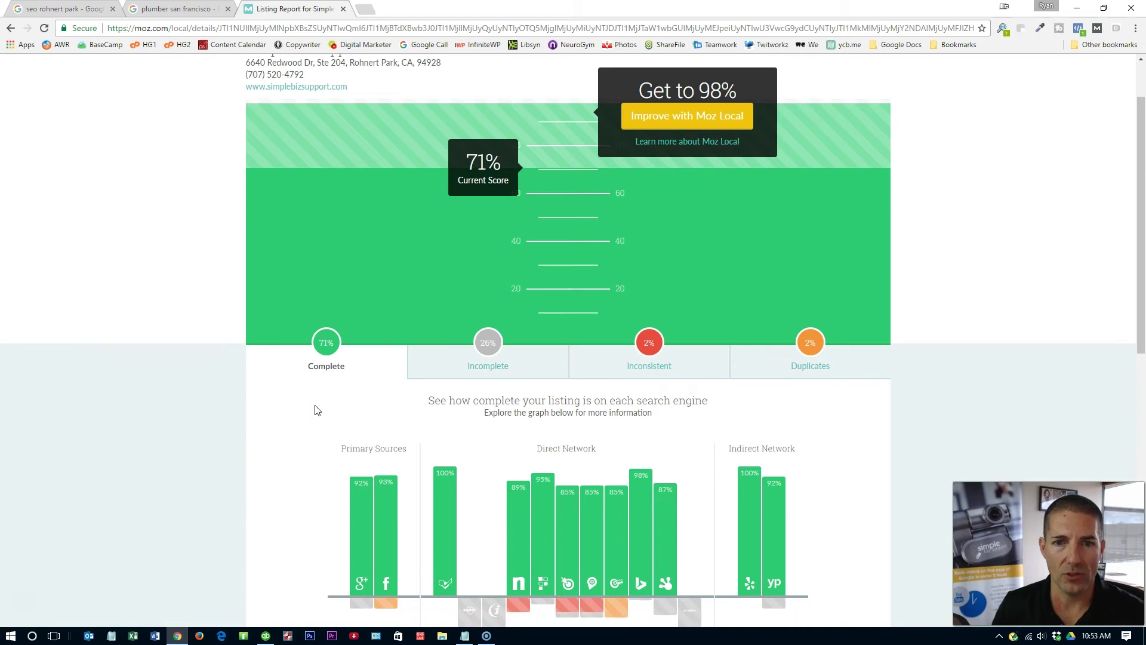
scroll(317, 410, "down", 3)
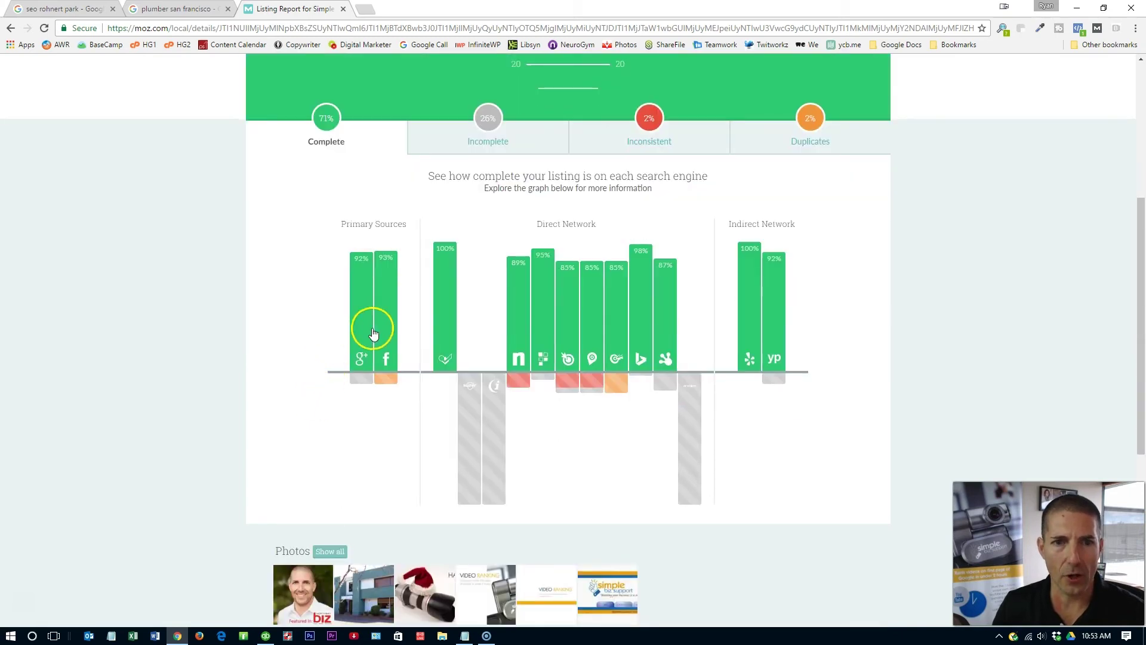
mouse_move(517, 310)
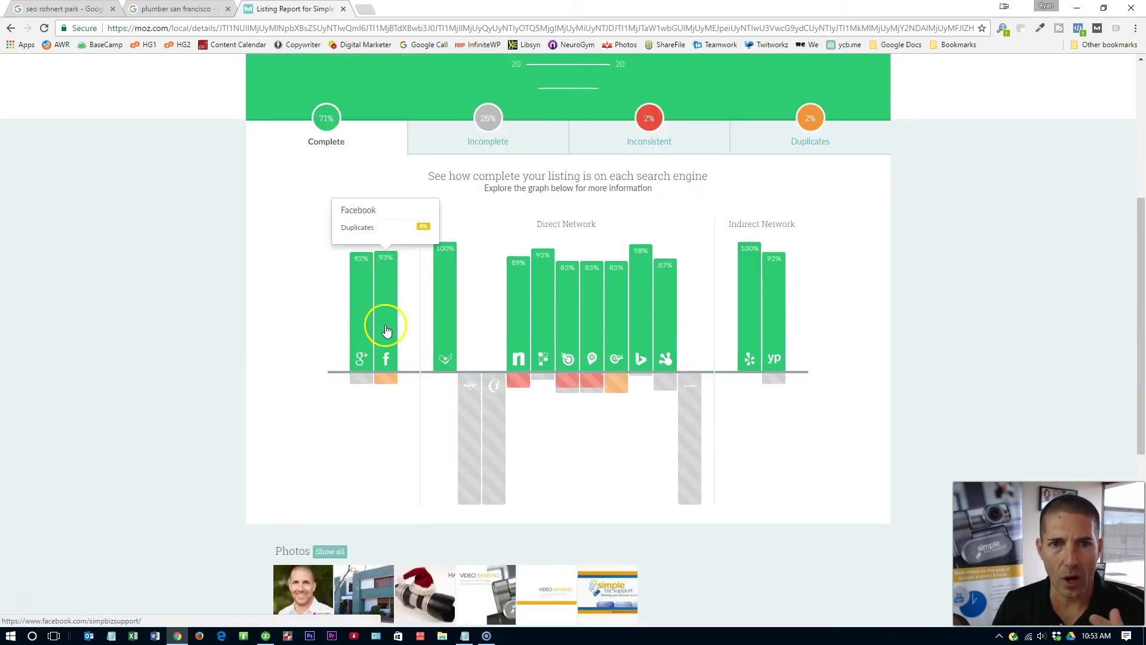
mouse_move(518, 537)
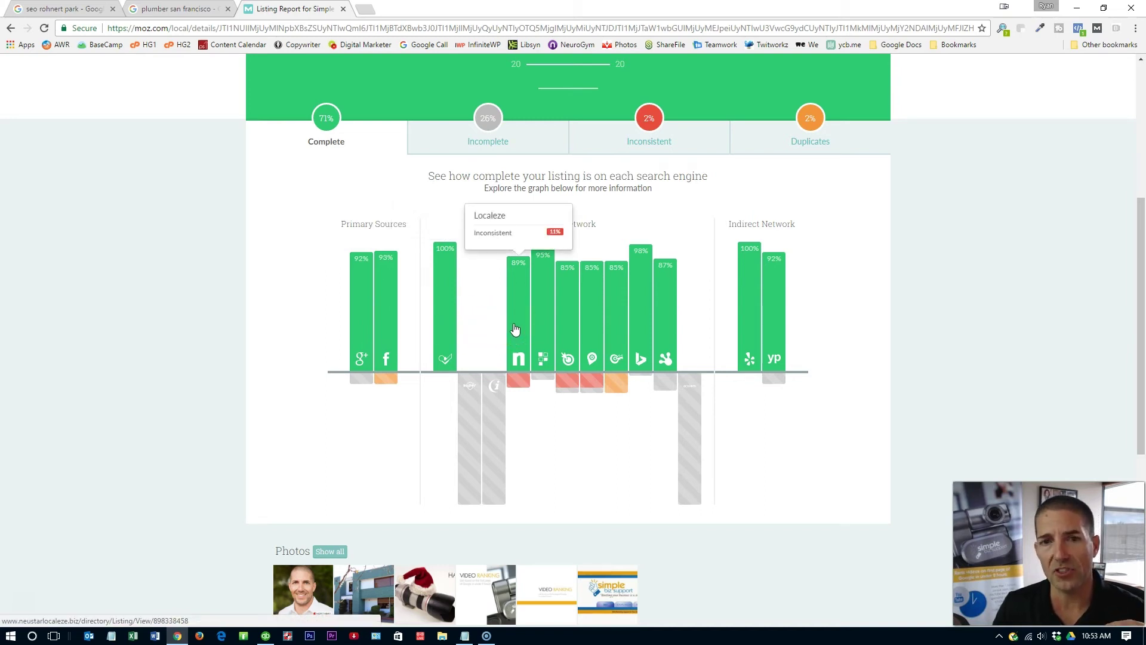
left_click(494, 392)
left_click(476, 409)
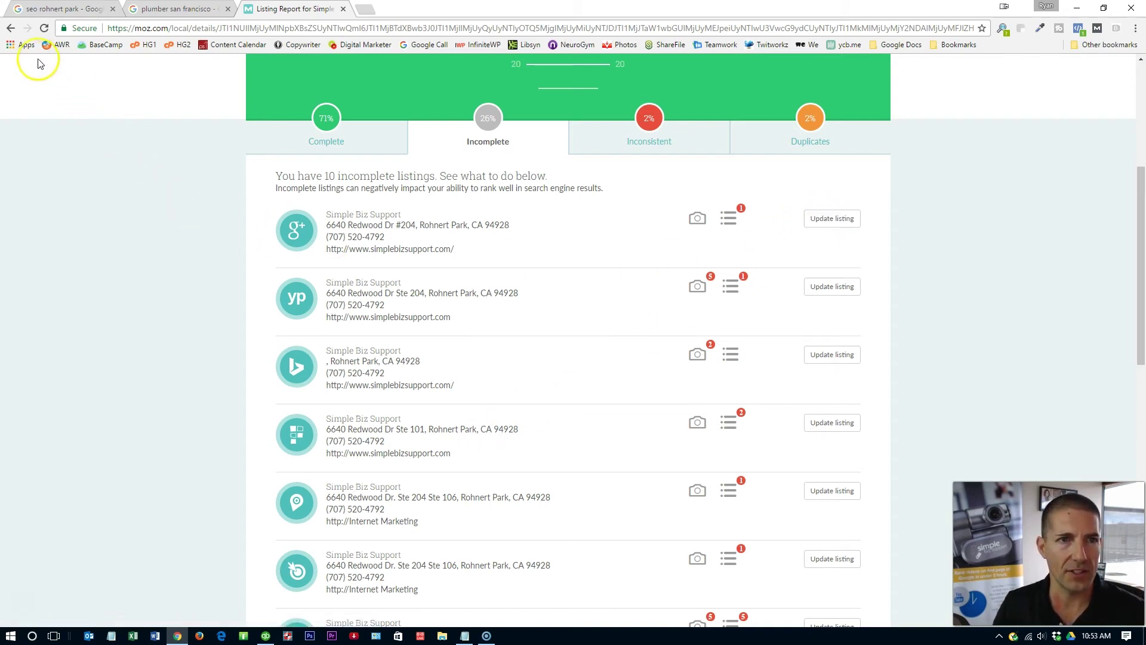
left_click(11, 28)
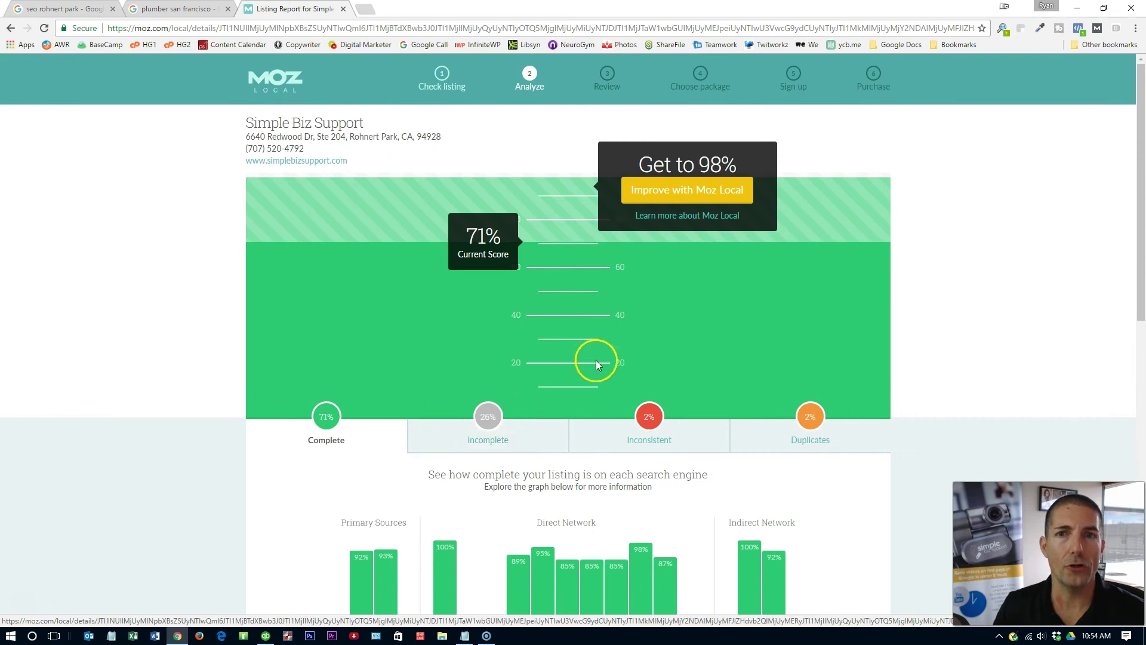
left_click(679, 192)
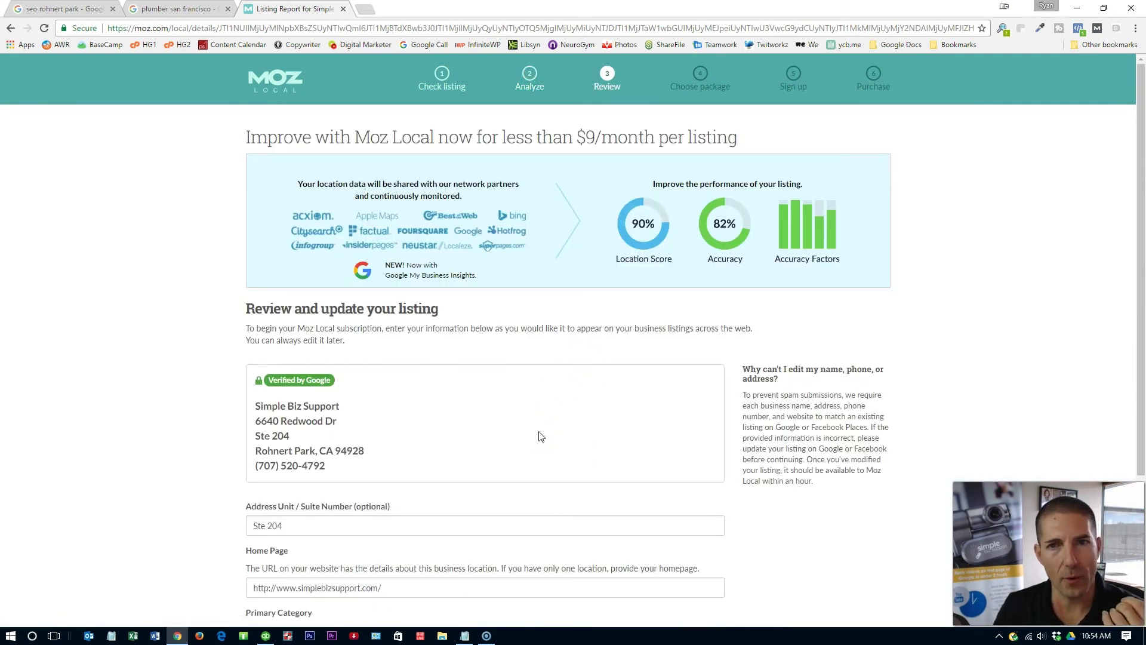
Review the under $9/month offer heading and form, then return to the seo rohnert park results.
left_click_drag(248, 139, 747, 131)
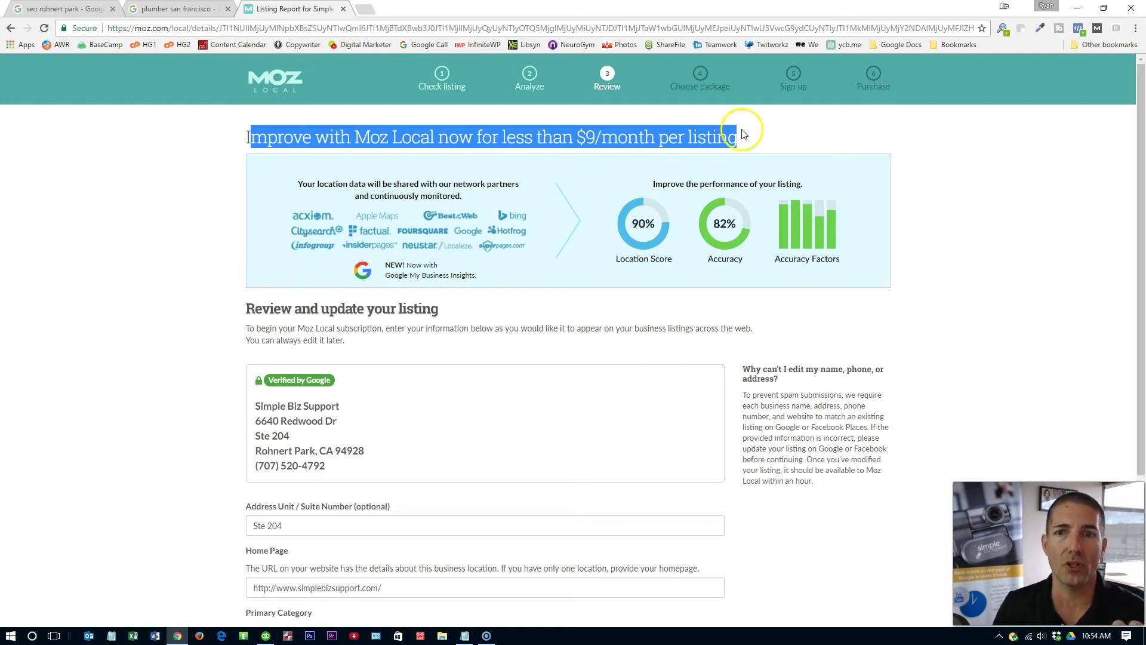
scroll(517, 399, "down", 3)
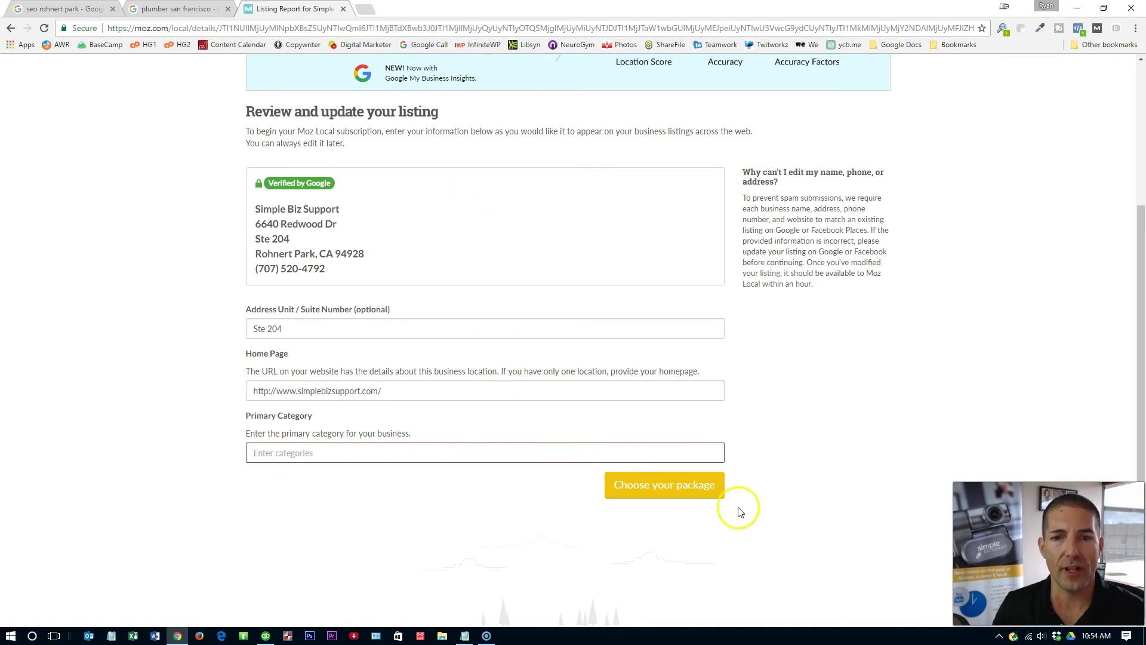
scroll(810, 526, "up", 3)
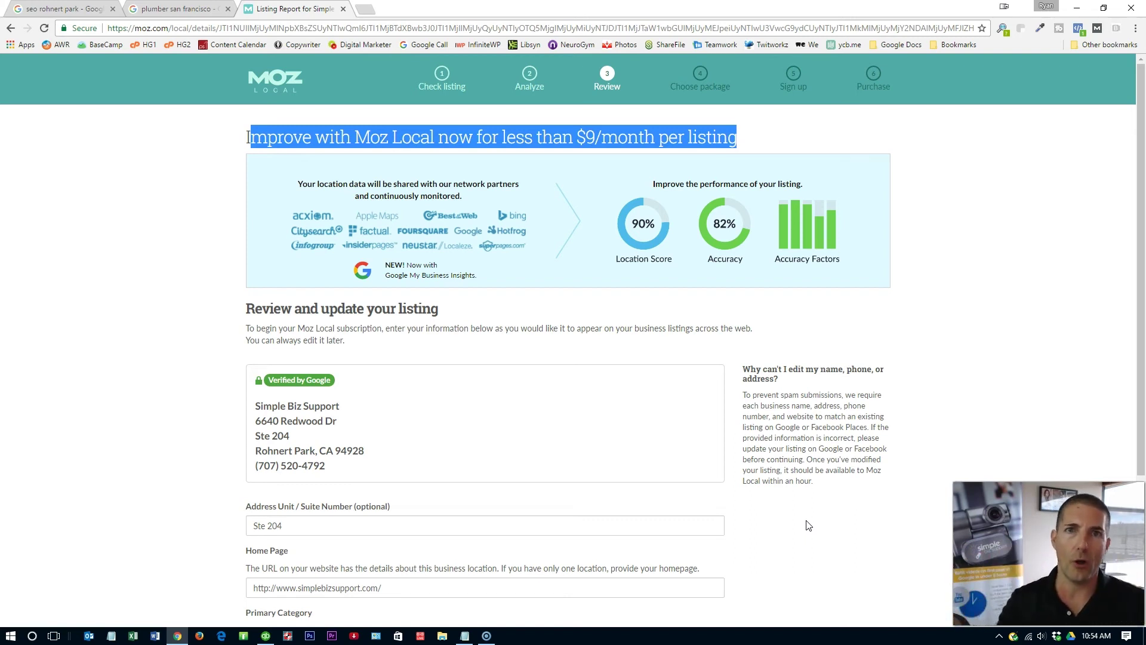
left_click(41, 9)
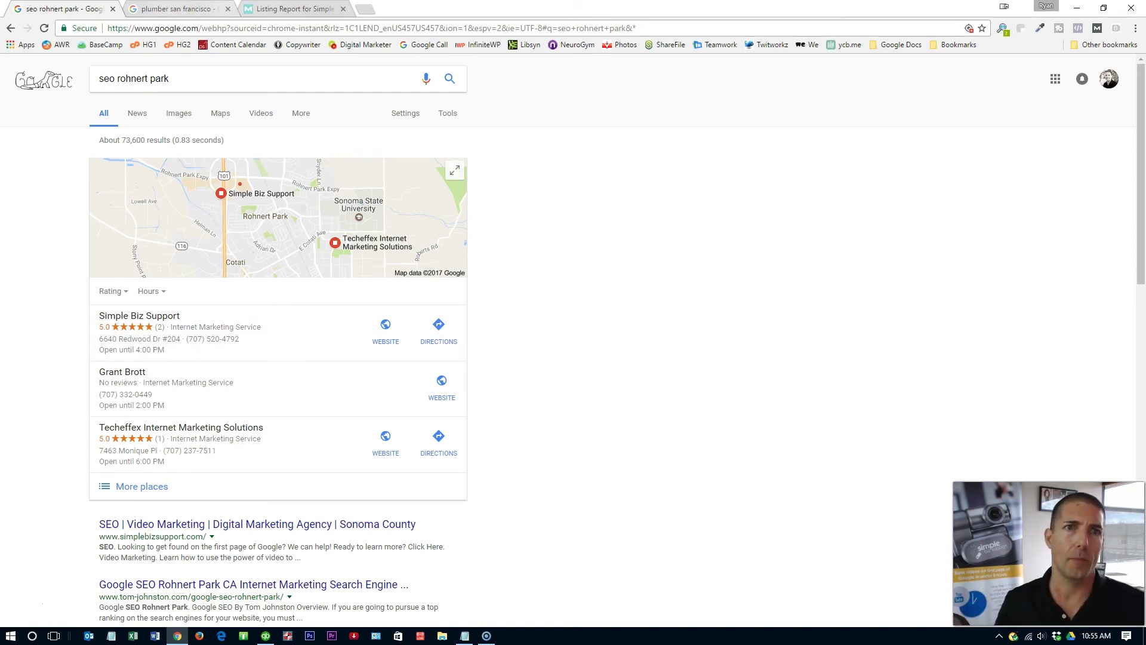
Go back to the Moz Local report and open the Moz Local home page.
left_click(278, 6)
left_click(275, 114)
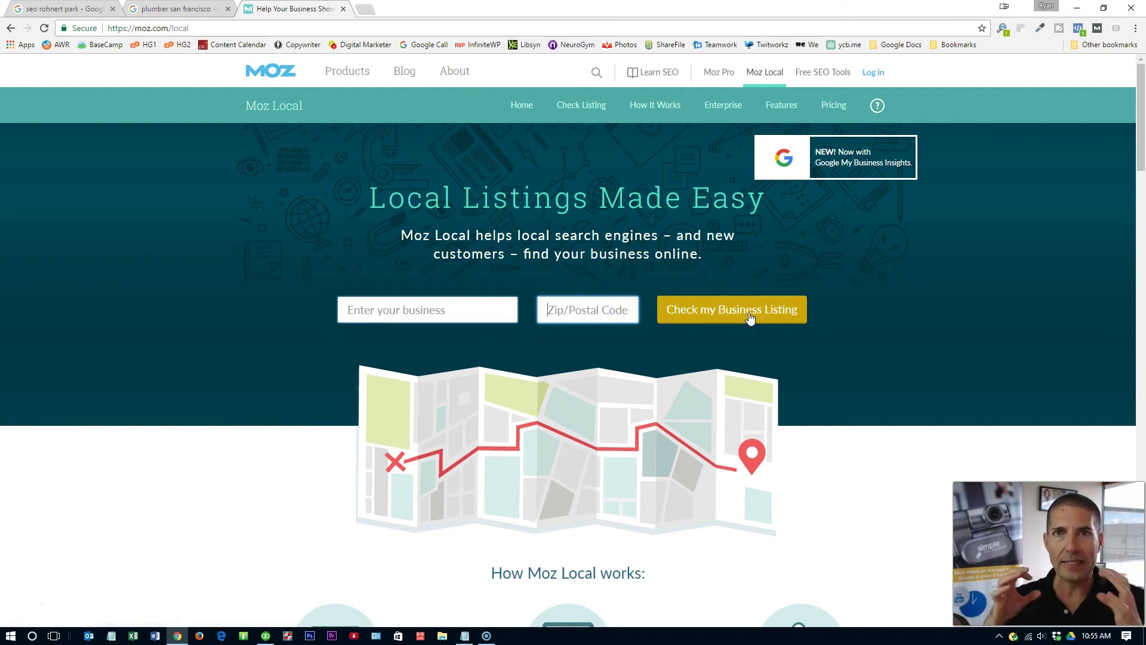
Return to the 'seo rohnert park' Google results with the three-business local map pack.
left_click(515, 289)
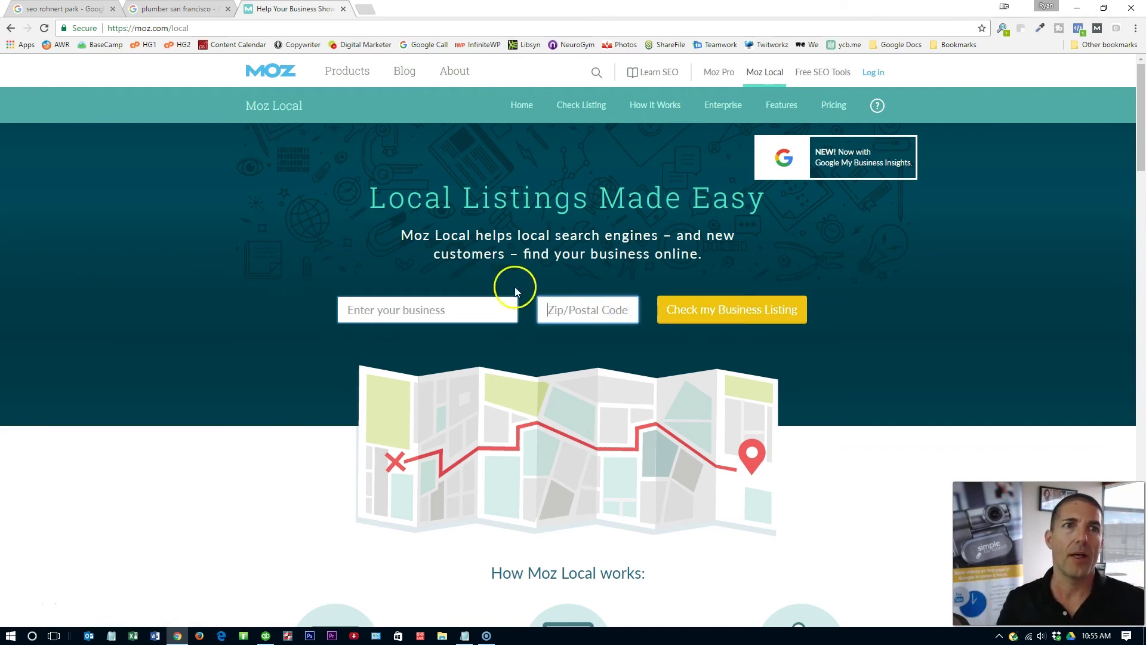
left_click(42, 18)
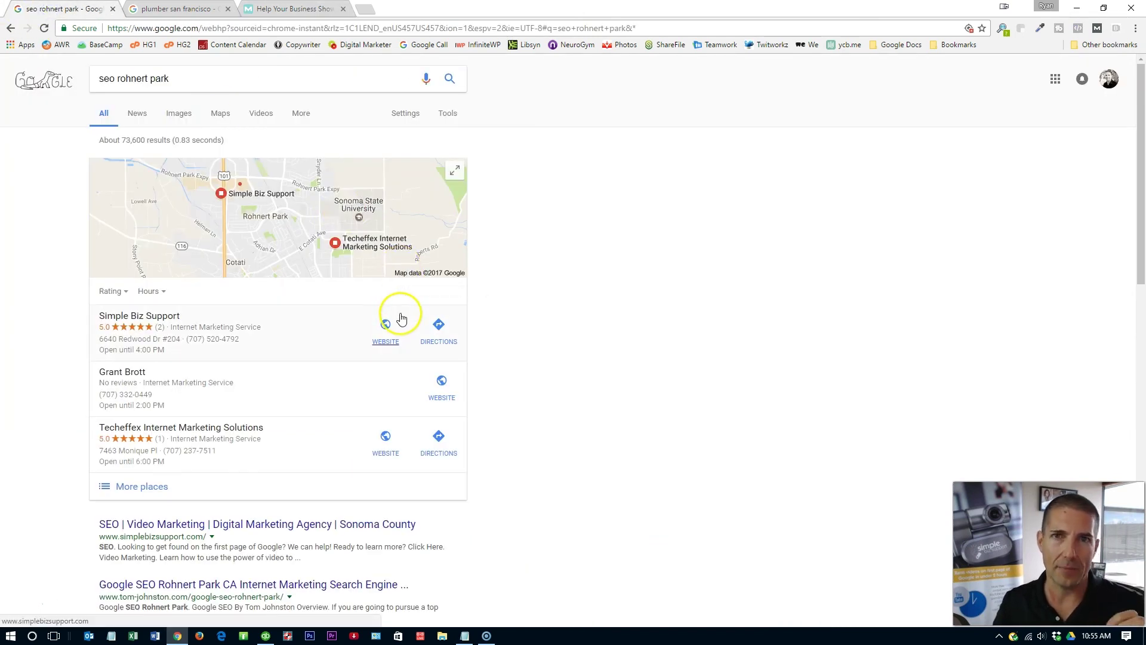